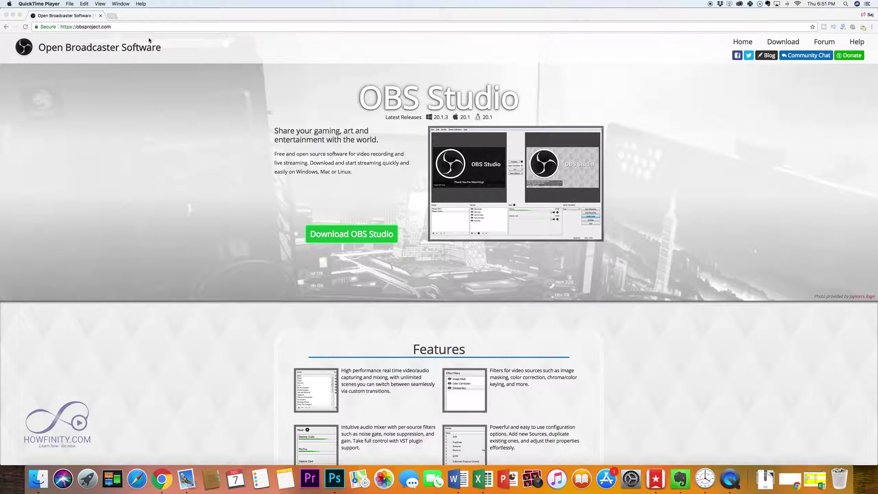
Download the macOS installer for OBS Studio from the OBS project website
left_click(387, 244)
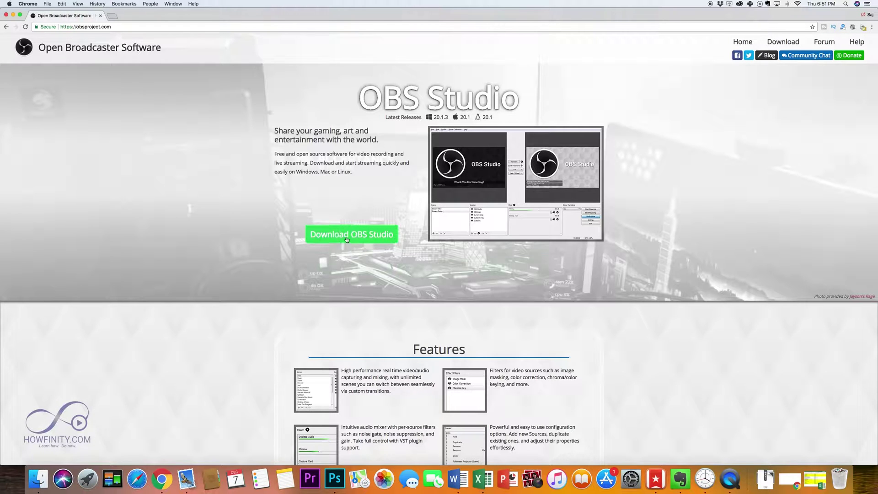
left_click(347, 238)
left_click(438, 266)
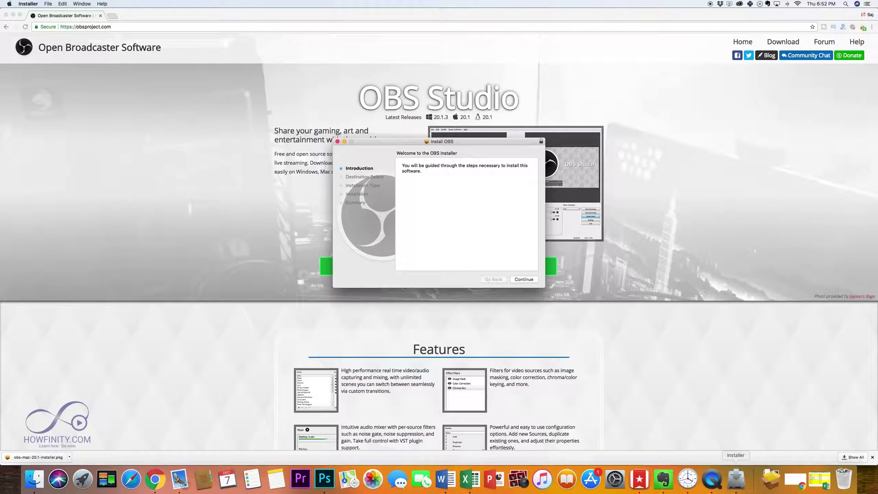
Run the OBS installer through to the end and close it
left_click(528, 280)
left_click(525, 280)
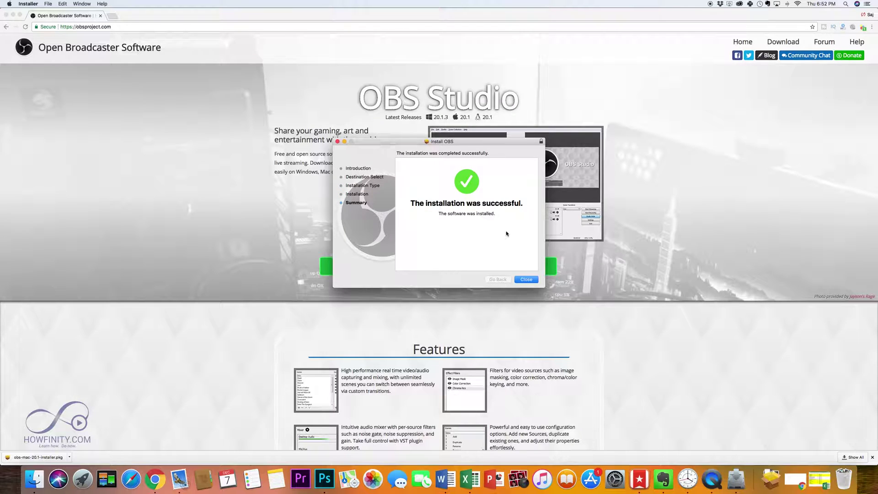
left_click(526, 280)
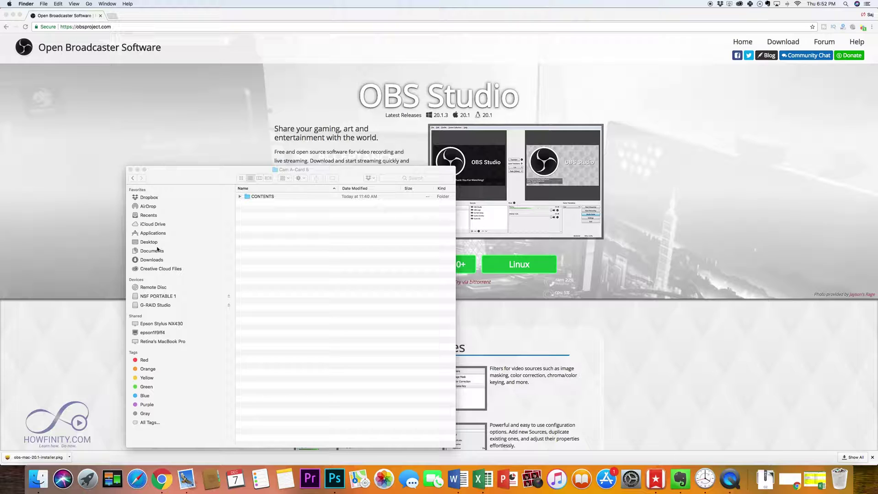
Launch OBS from the Applications folder and accept its license agreement
left_click(153, 234)
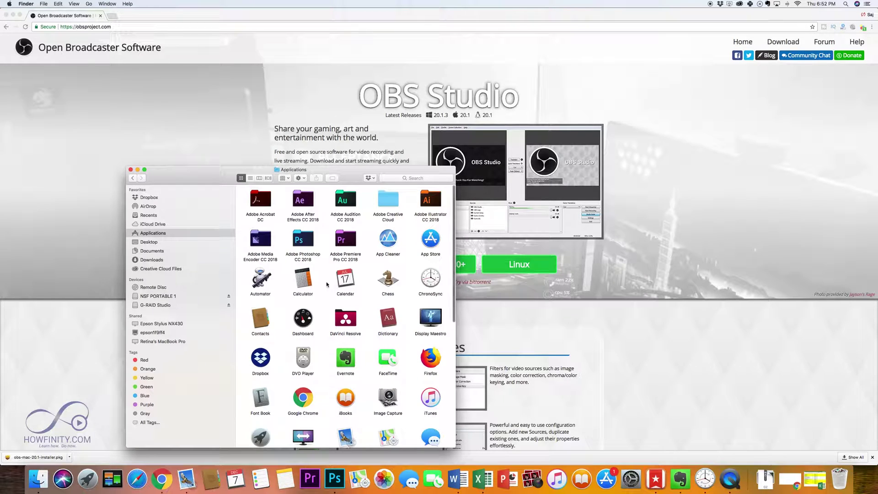
scroll(343, 320, "down", 5)
left_click(345, 353)
double_click(346, 352)
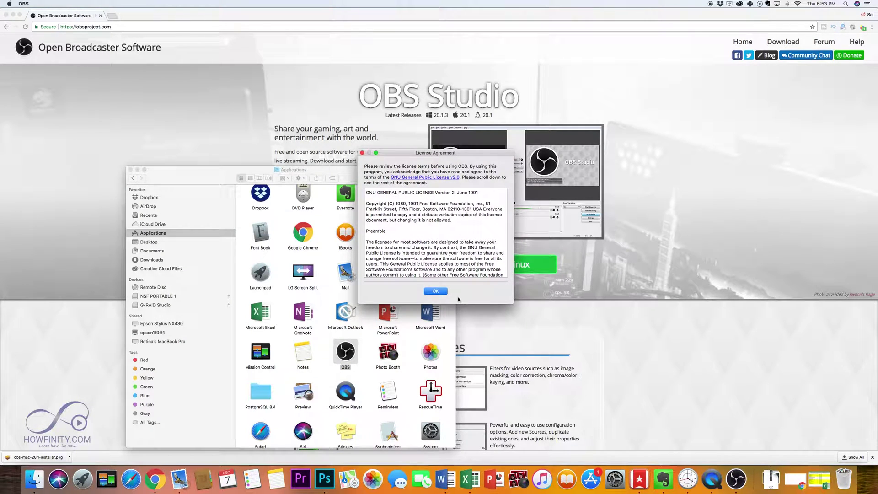
left_click(438, 293)
Start the auto-configuration wizard and optimize OBS just for recording, without streaming
left_click(486, 243)
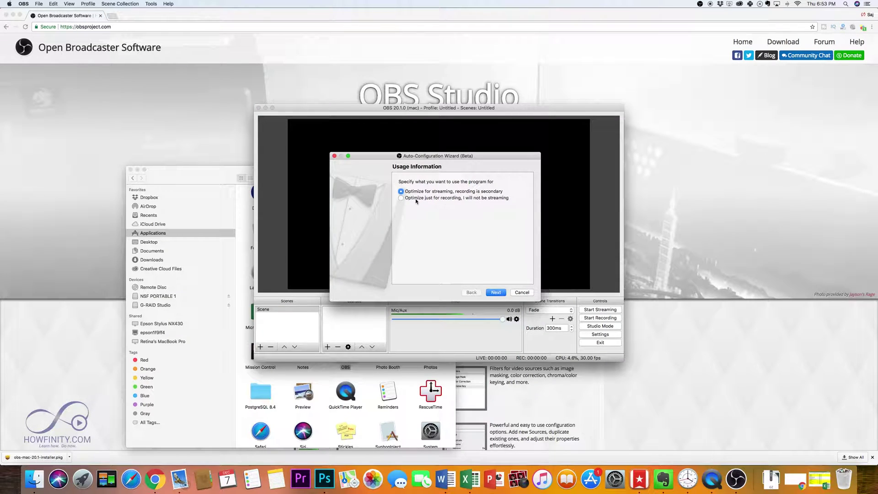
left_click(416, 199)
left_click(492, 292)
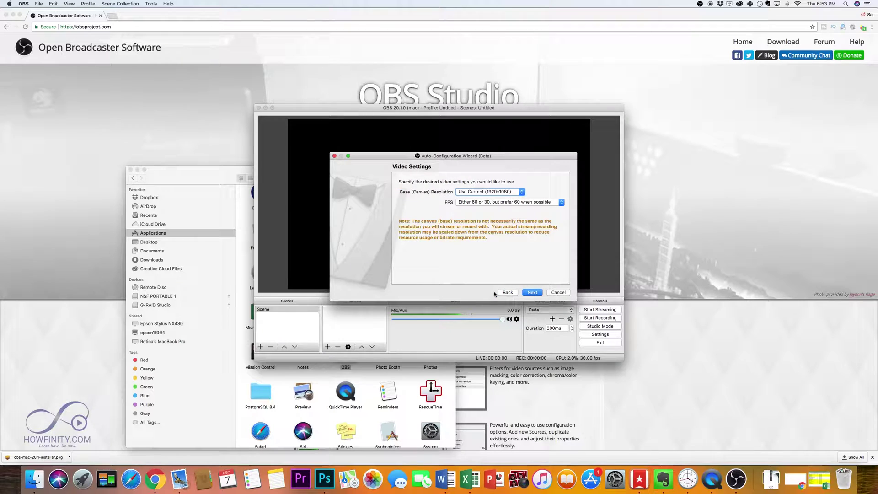
Keep the base resolution at Use Current (1920x1080), set FPS to Use Current (30), and apply the wizard's recommended settings
left_click(488, 193)
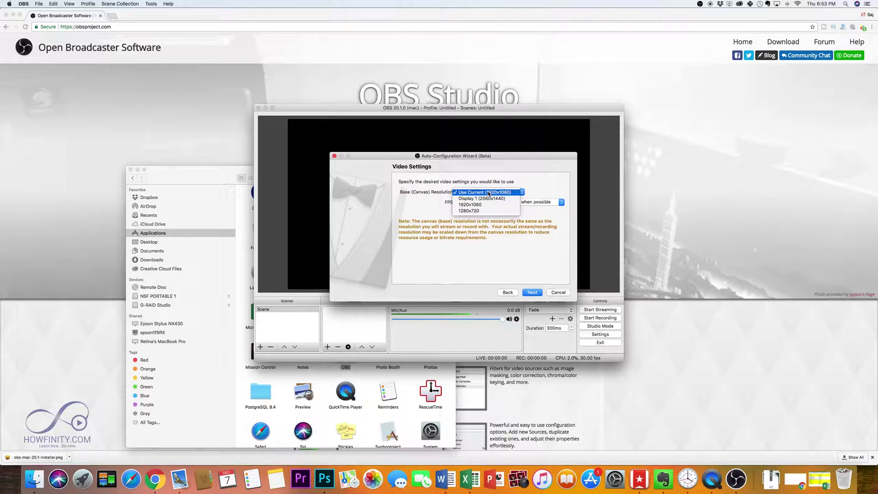
left_click(515, 193)
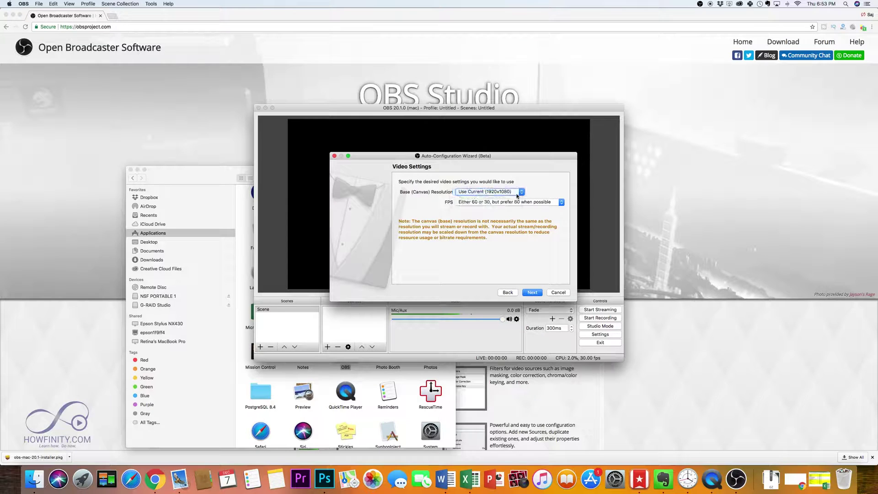
left_click(495, 202)
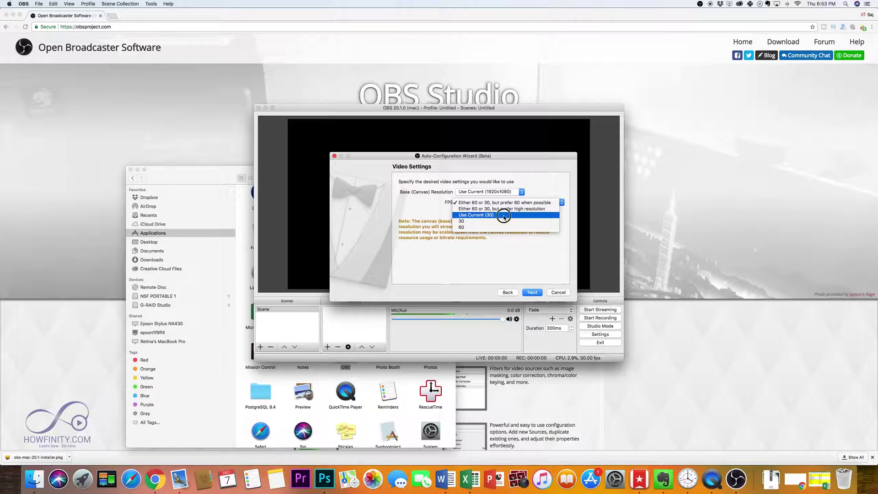
left_click(494, 216)
left_click(486, 202)
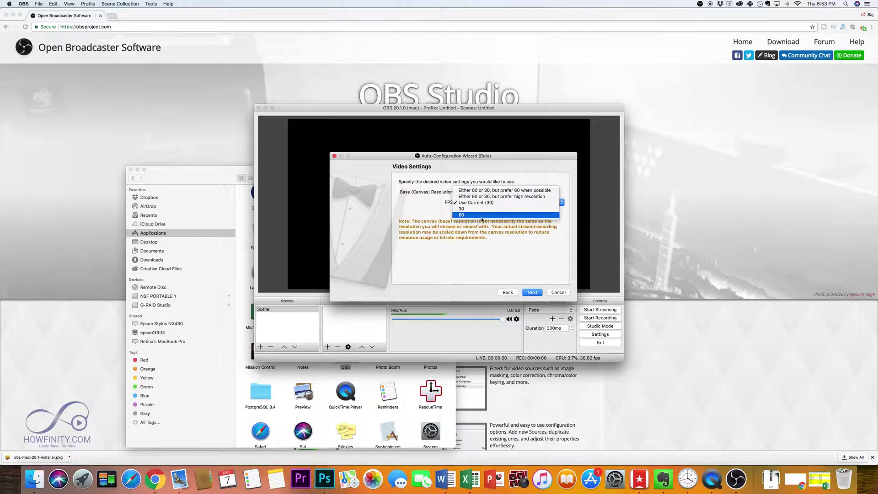
key("Escape")
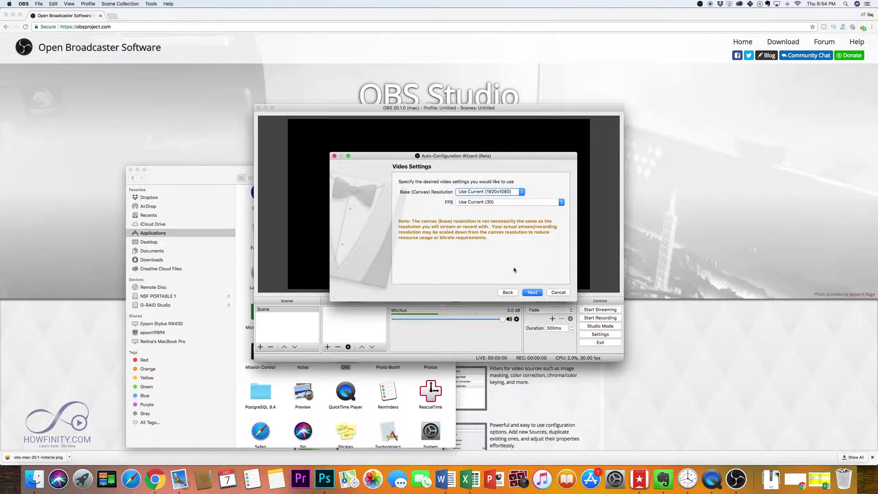
left_click(531, 296)
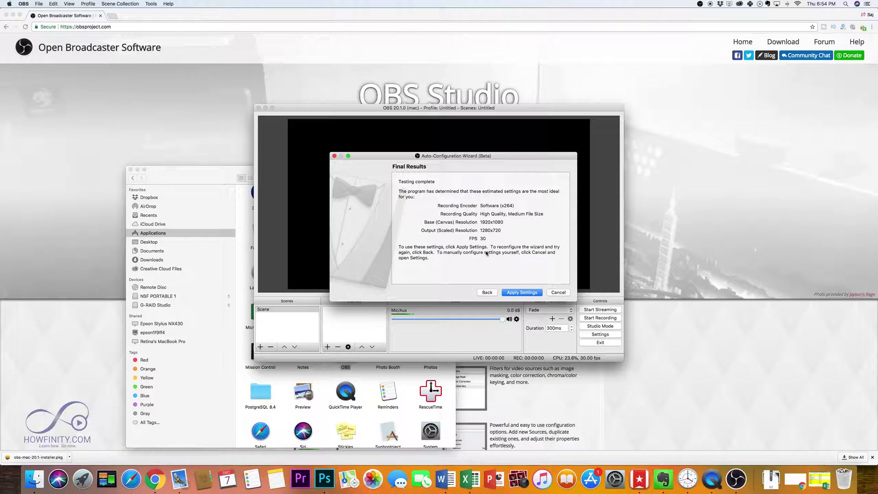
left_click(524, 293)
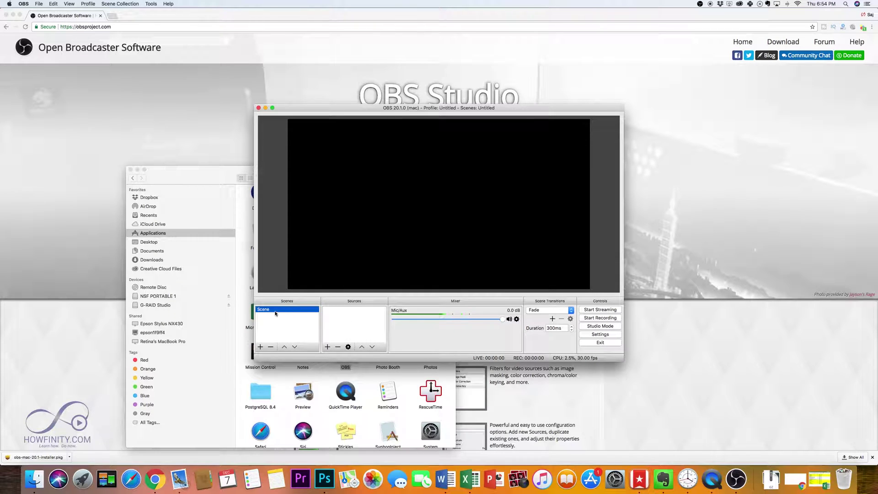
left_click(327, 347)
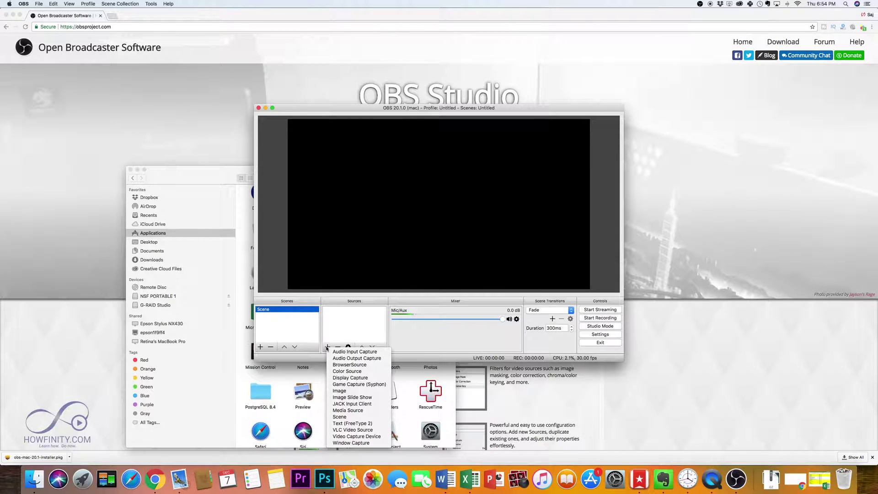
left_click(334, 326)
left_click(260, 347)
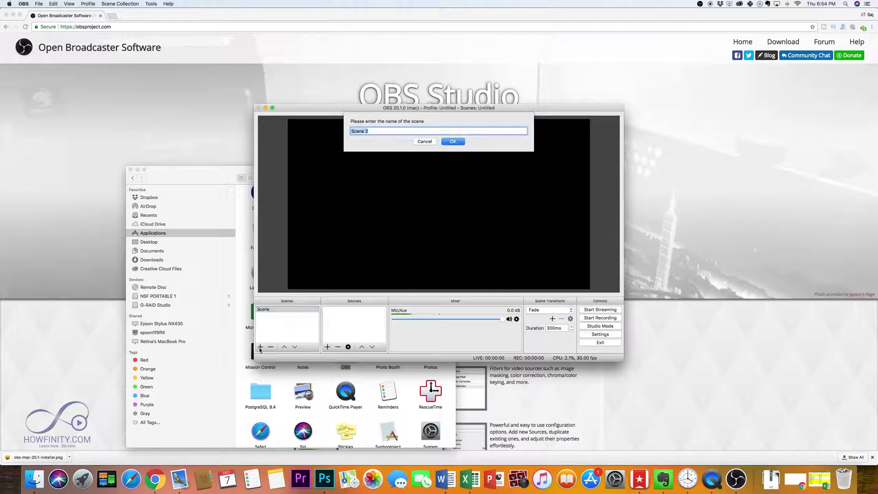
left_click(426, 142)
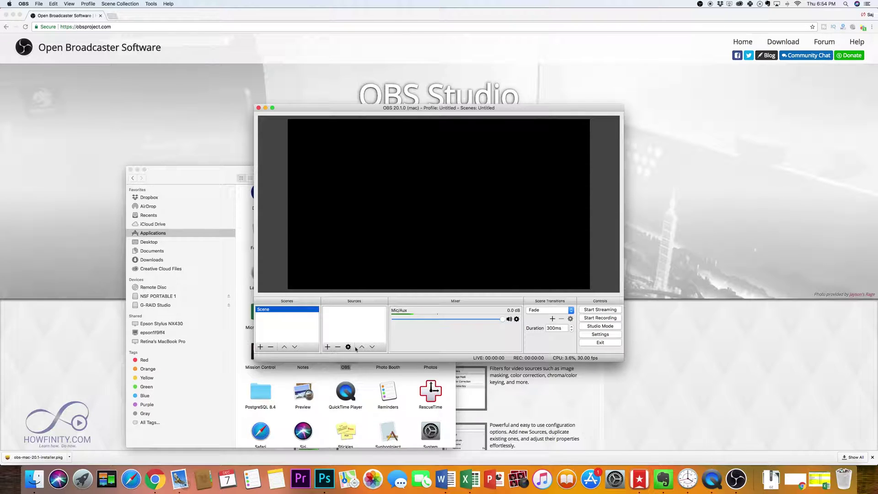
Add a new Display Capture source to the scene for display 0, with the cursor shown and no crop
left_click(327, 347)
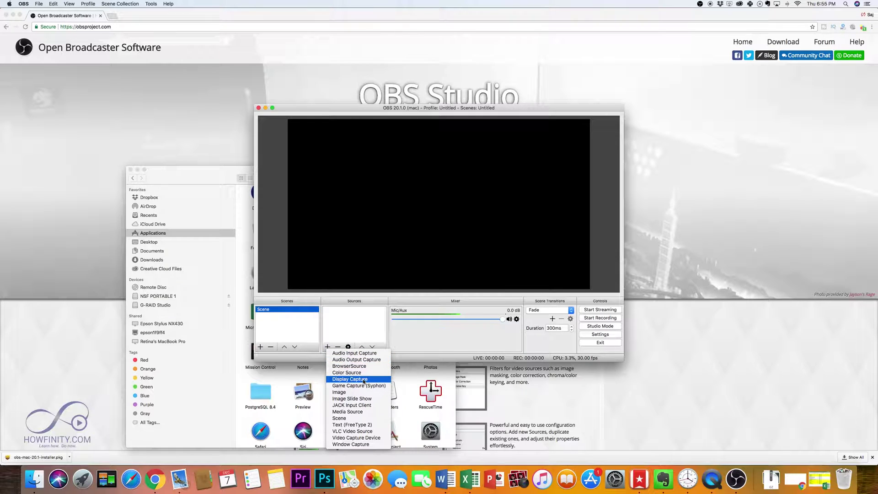
left_click(364, 382)
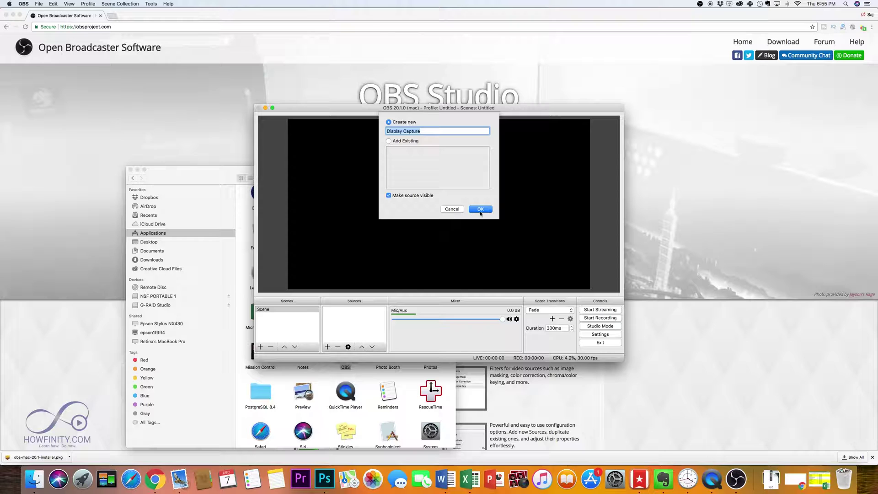
left_click(480, 214)
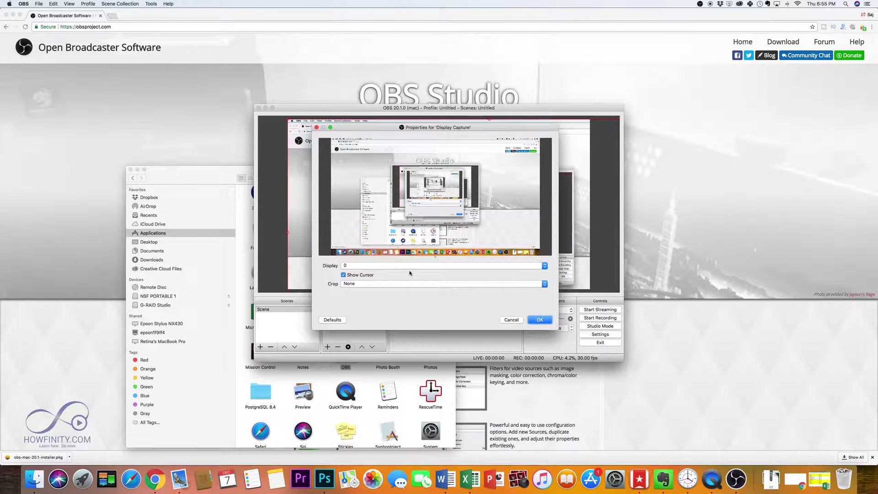
left_click(541, 319)
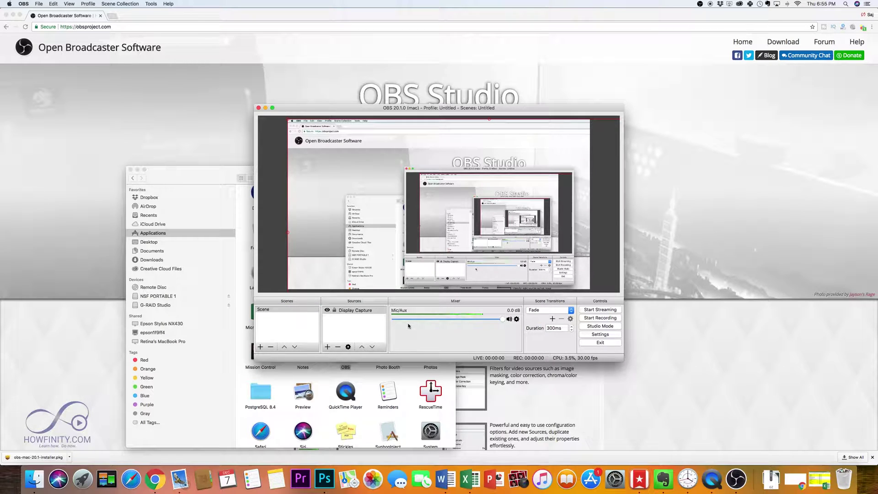
Set the Mic/Aux audio device to Blue Snowball
left_click(517, 319)
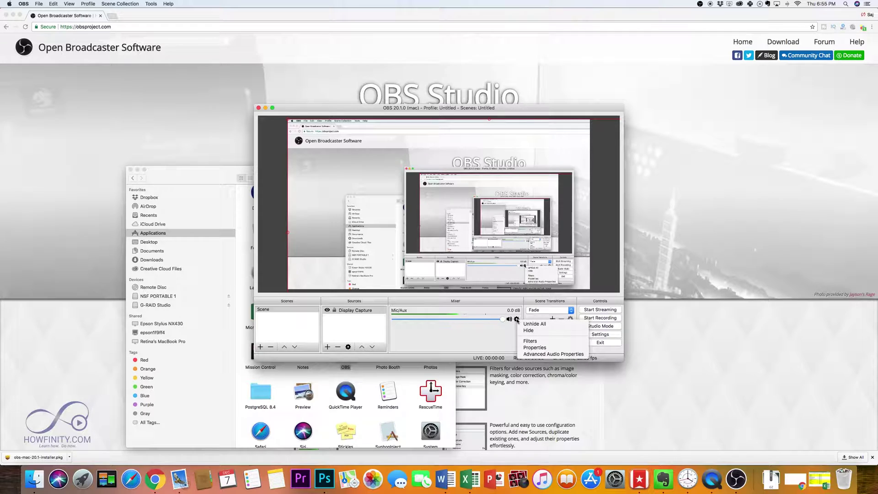
left_click(535, 348)
left_click(354, 269)
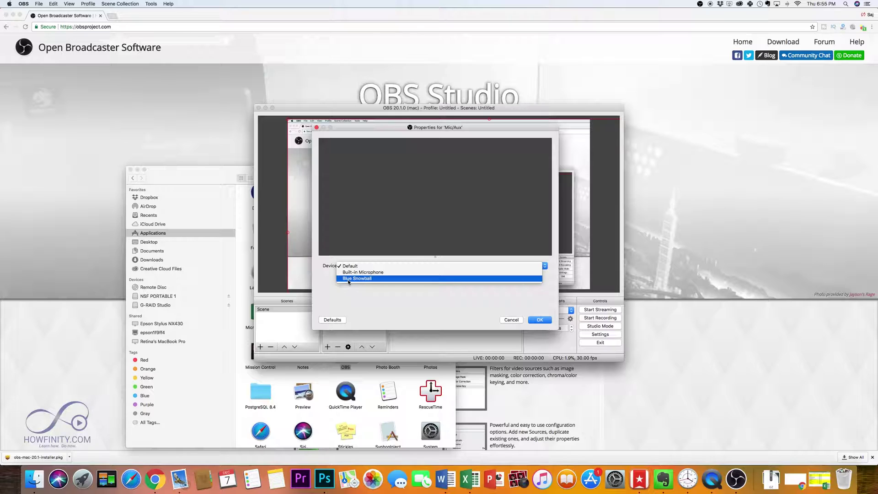
left_click(397, 278)
left_click(540, 319)
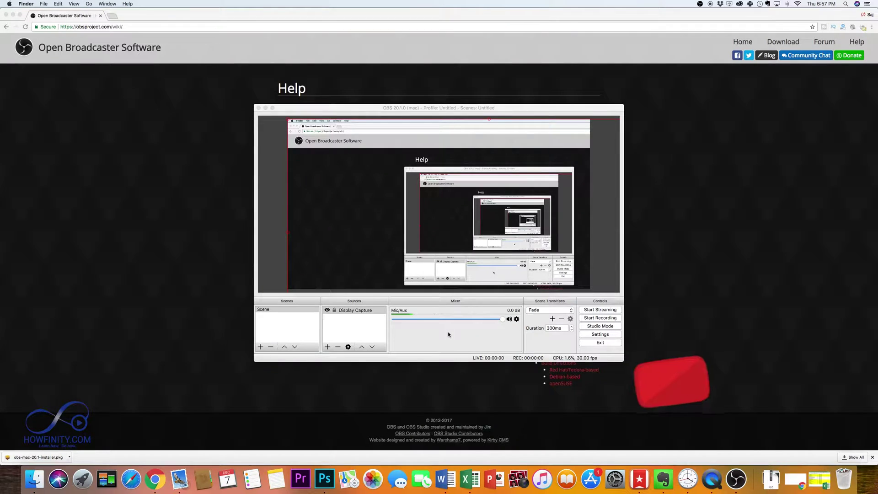
In the video settings, set the output (scaled) resolution to 1920x1080
left_click(449, 334)
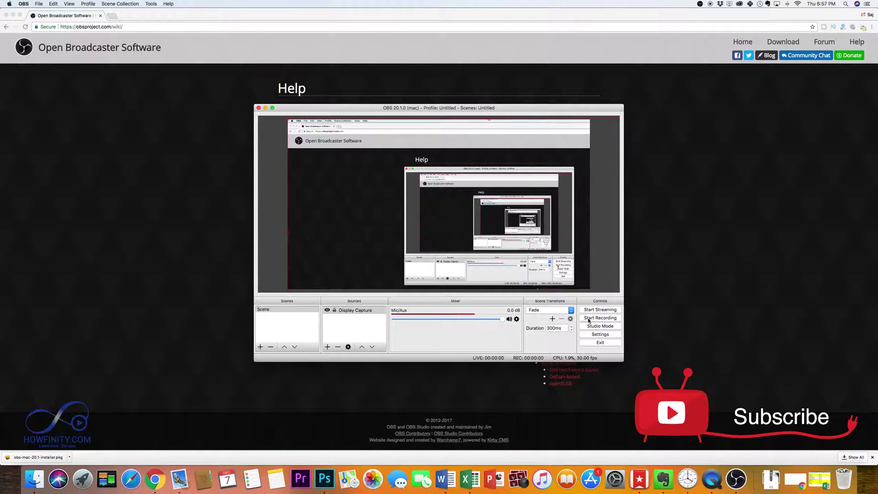
left_click(600, 336)
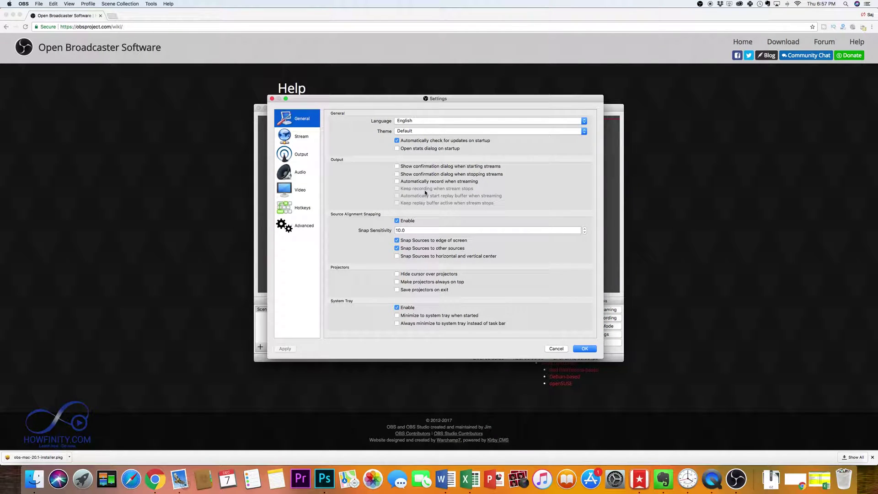
left_click(293, 192)
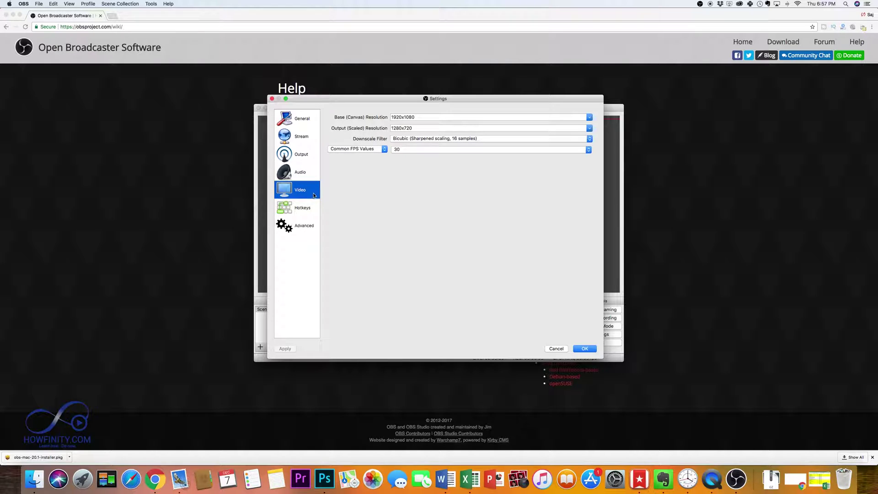
left_click(391, 118)
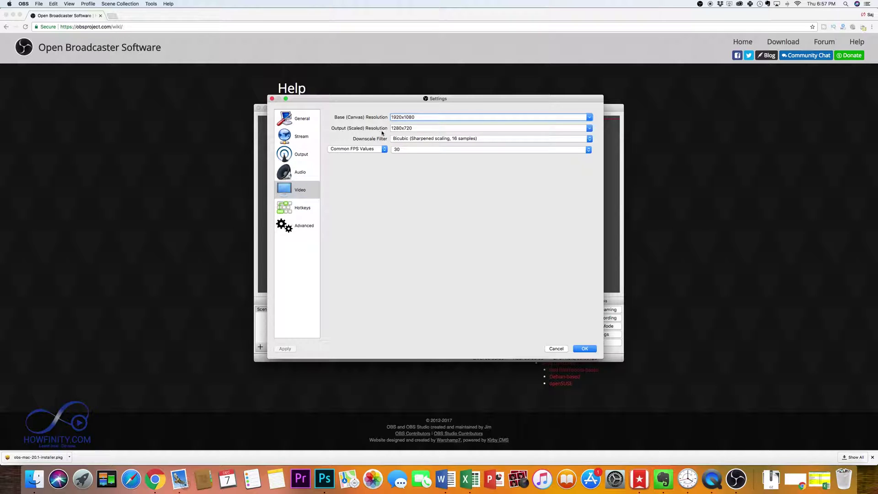
left_click(589, 129)
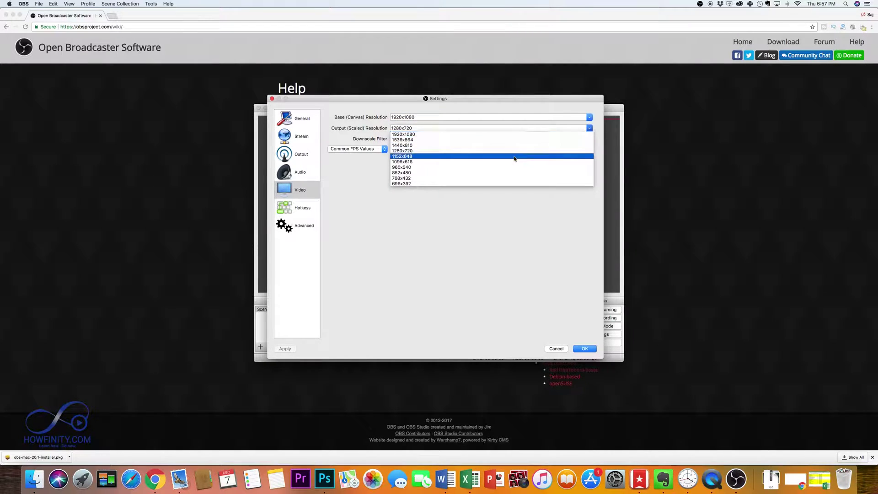
left_click(411, 134)
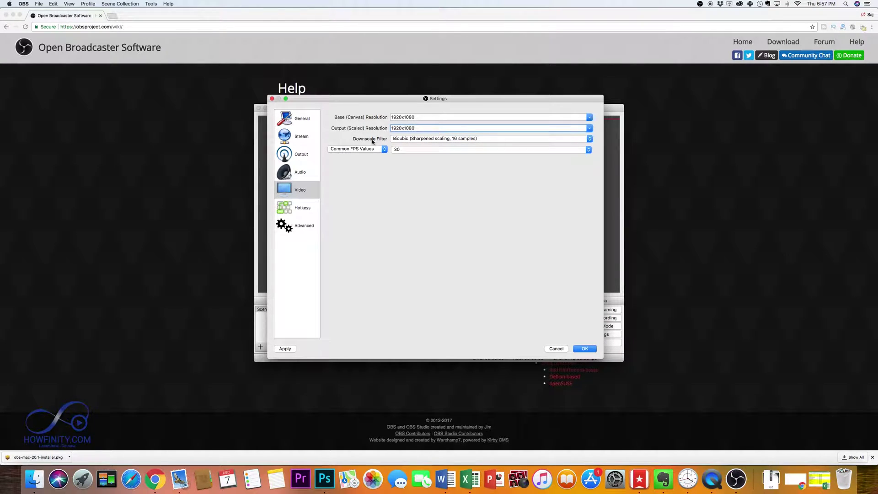
Keep the downscale filter at Bicubic (Sharpened scaling, 16 samples) and review the FPS setting
left_click(590, 139)
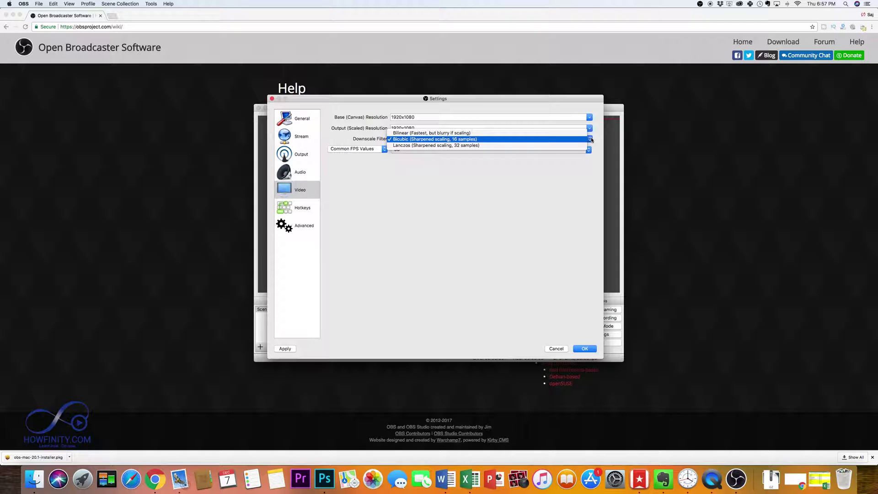
left_click(576, 139)
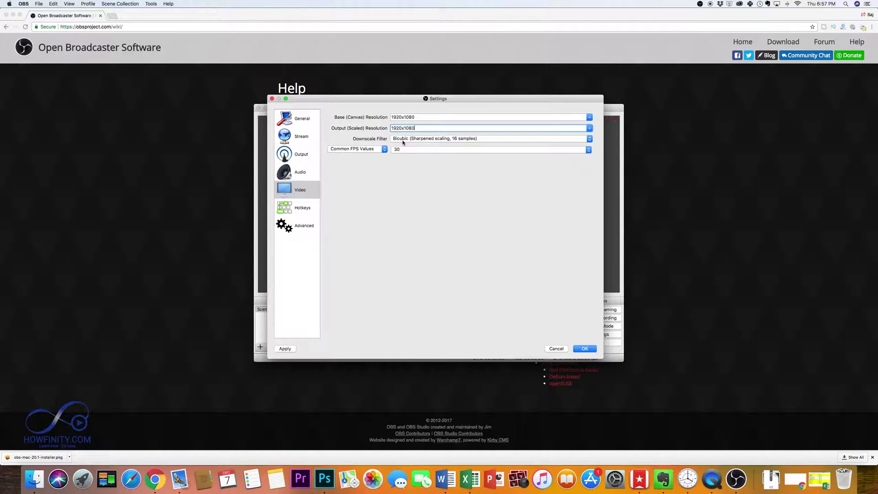
left_click(374, 150)
left_click(412, 152)
In the output settings, set the recording format to mp4
left_click(295, 169)
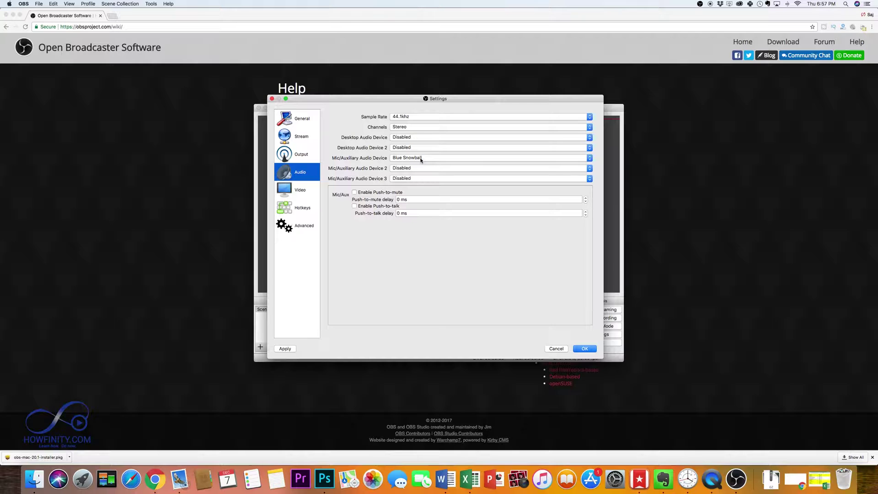
left_click(302, 156)
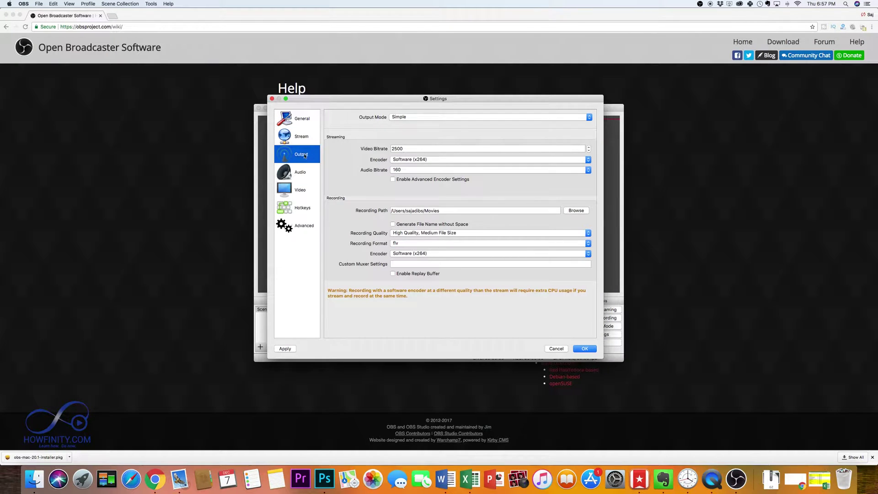
scroll(396, 244, "down", 1)
scroll(389, 244, "up", 1)
left_click(408, 244)
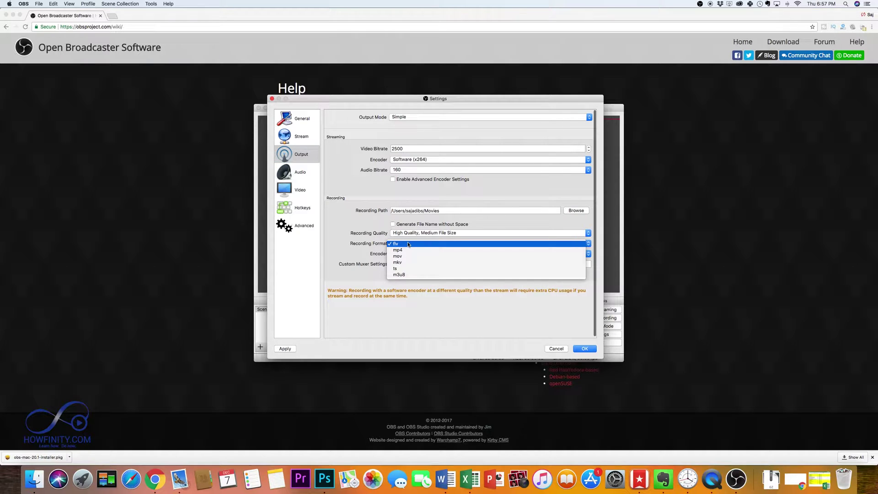
left_click(416, 252)
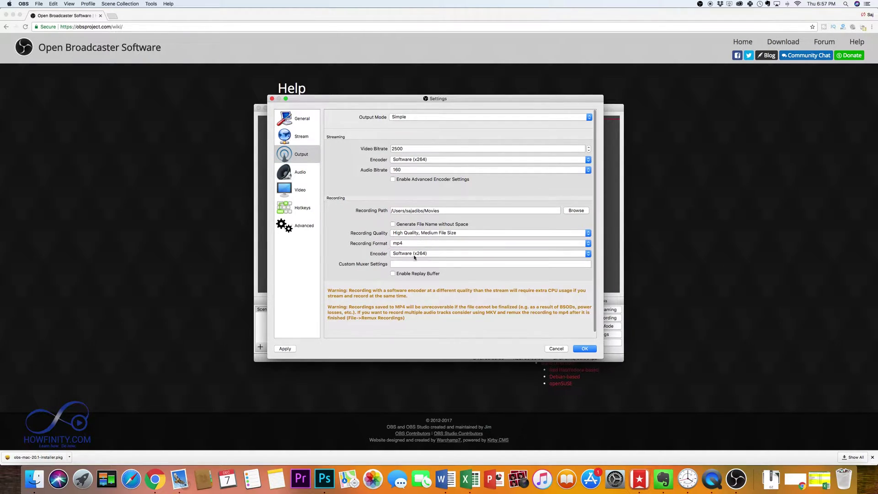
Keep the Software (x264) recording encoder and the High Quality, Medium File Size recording quality, and save the settings
left_click(409, 256)
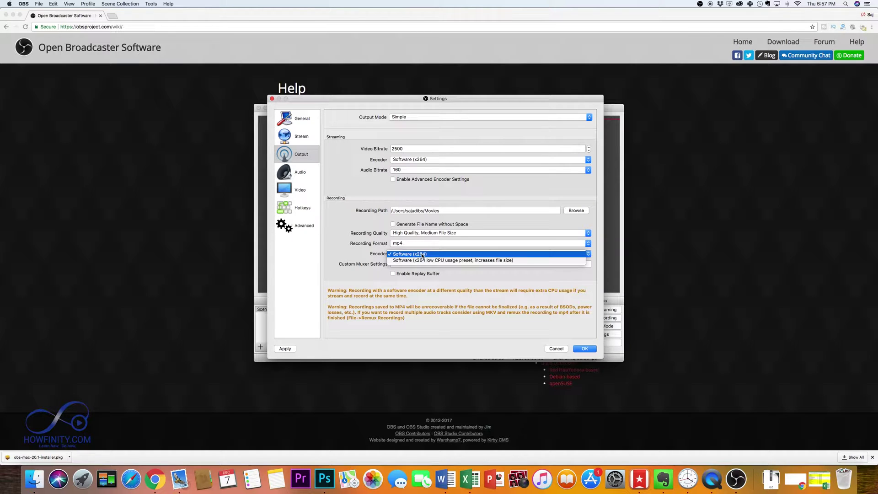
left_click(422, 254)
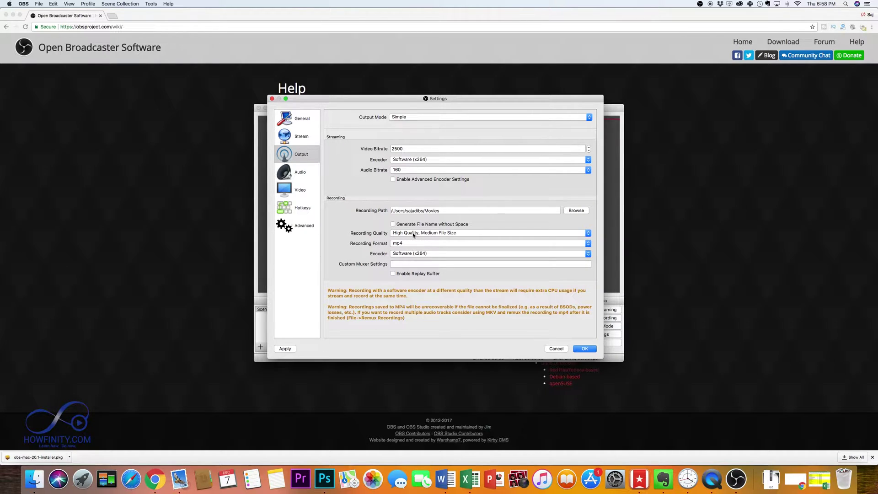
left_click(414, 235)
left_click(417, 237)
left_click(593, 349)
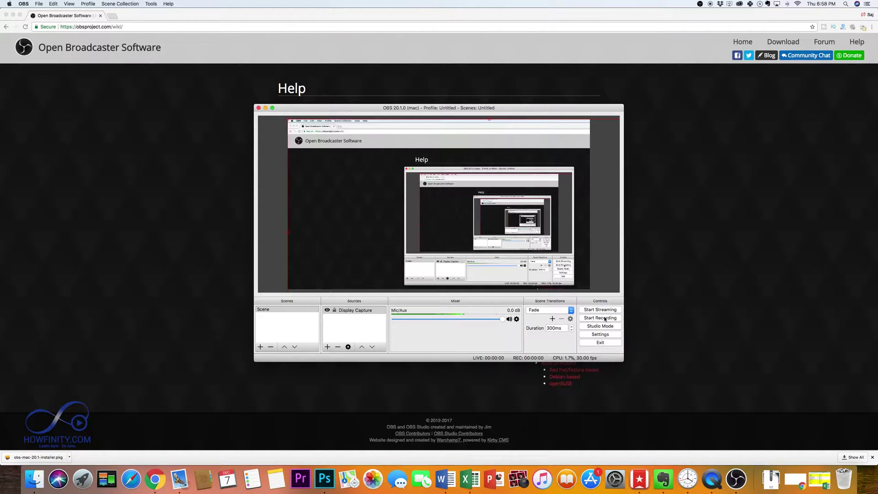
Start a test recording that captures the OBS website's home page and the Photoshop window, and return to OBS
left_click(589, 319)
left_click(741, 256)
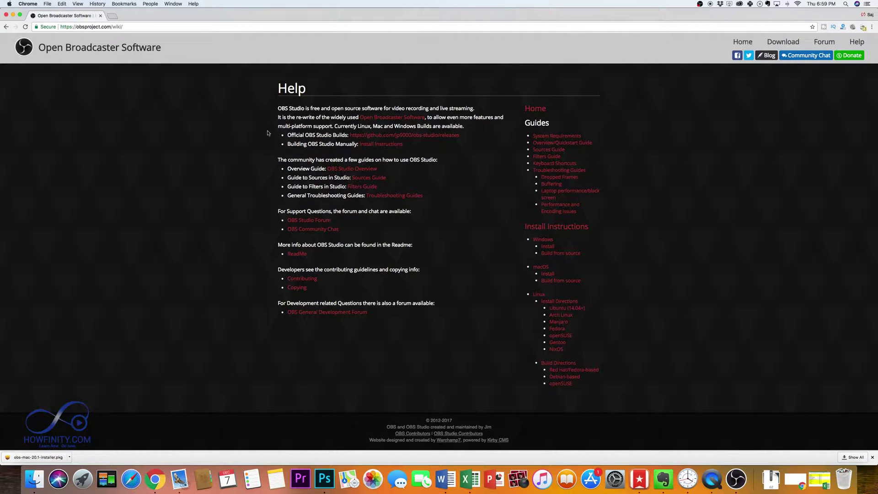
left_click(20, 49)
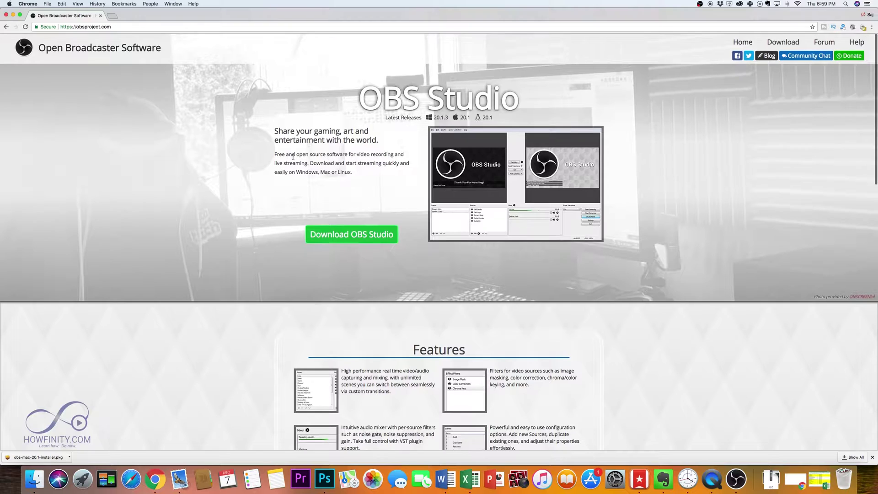
left_click(324, 479)
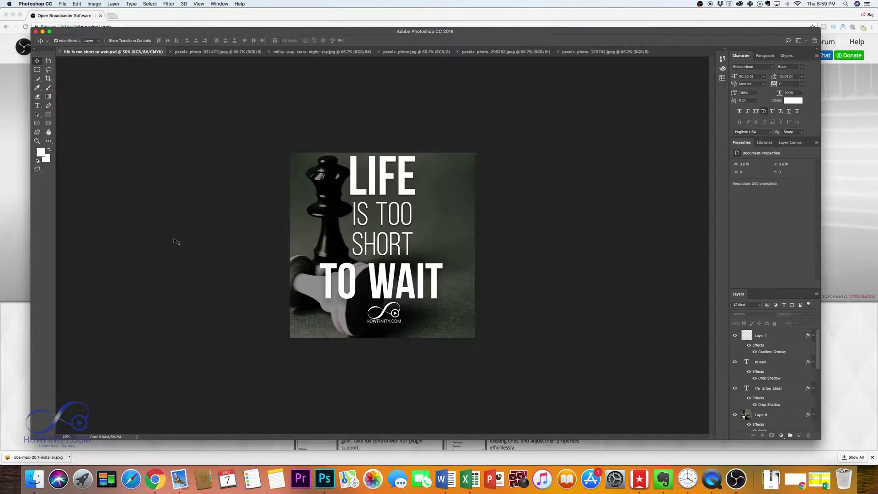
key("super+Tab")
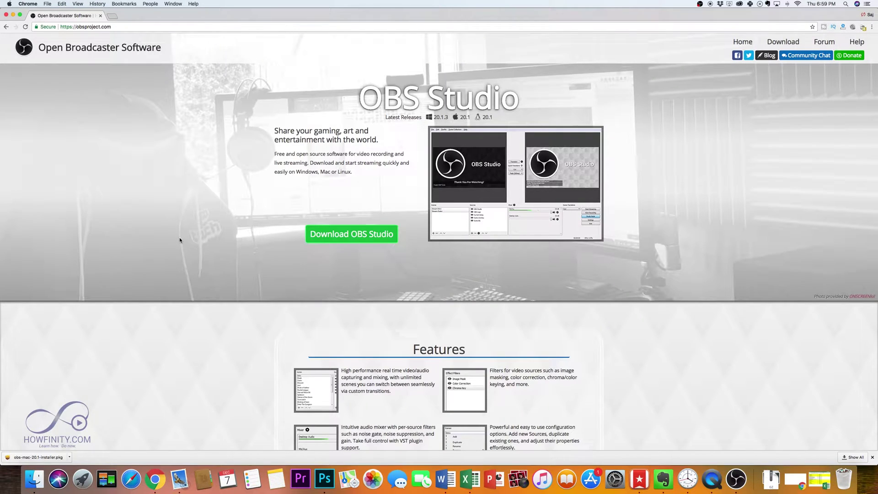
key("super+Tab")
key("super+Tab")
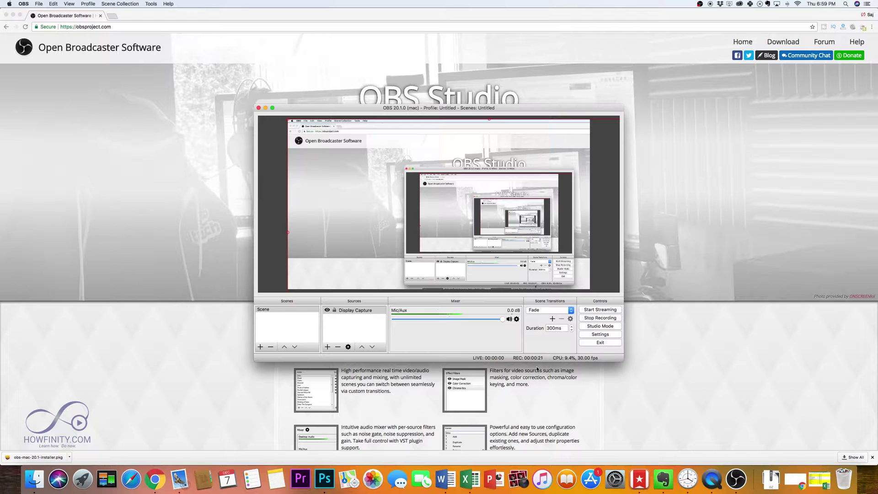
Stop the test recording and show the folder that contains the recordings
left_click(605, 320)
scroll(215, 113, "down", 2)
left_click(39, 4)
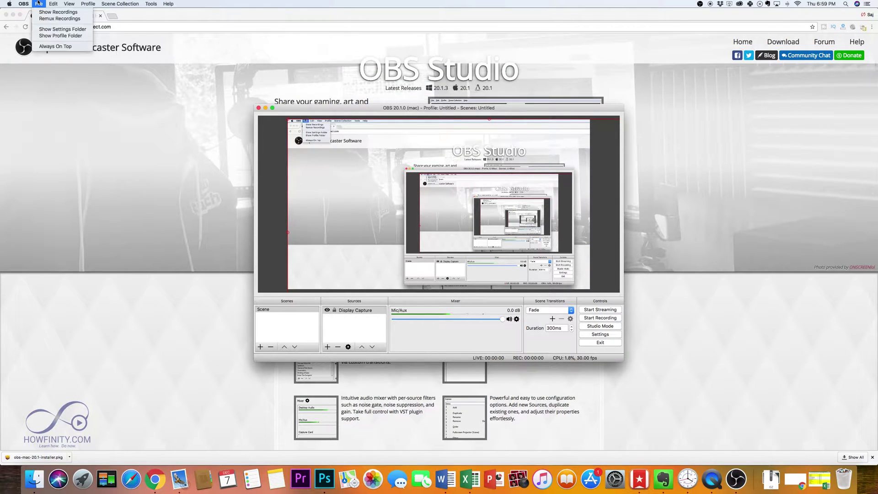
left_click(67, 13)
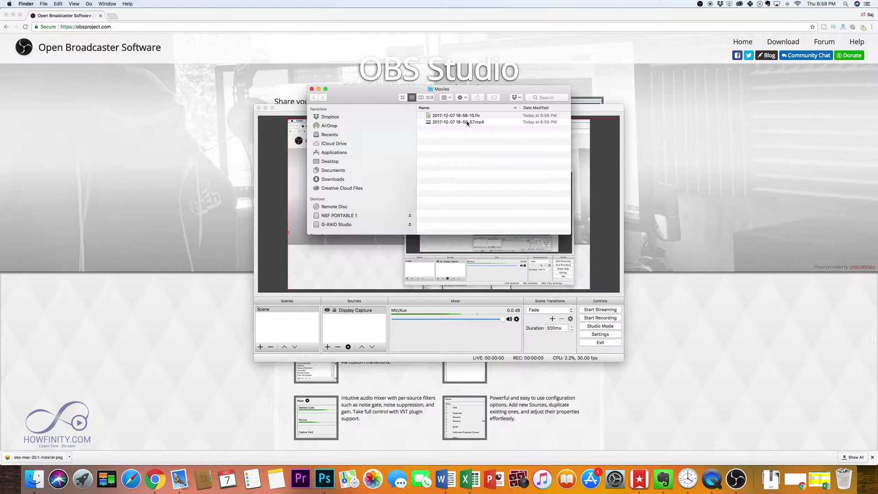
left_click(467, 123)
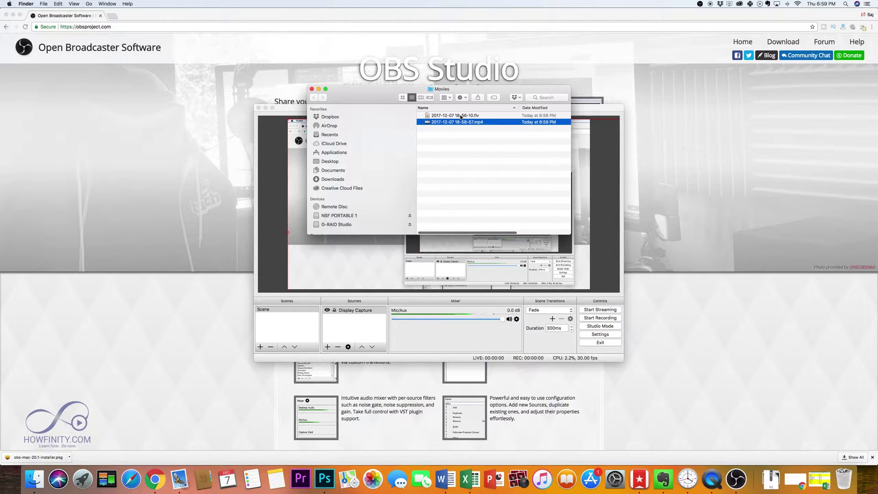
left_click(476, 118)
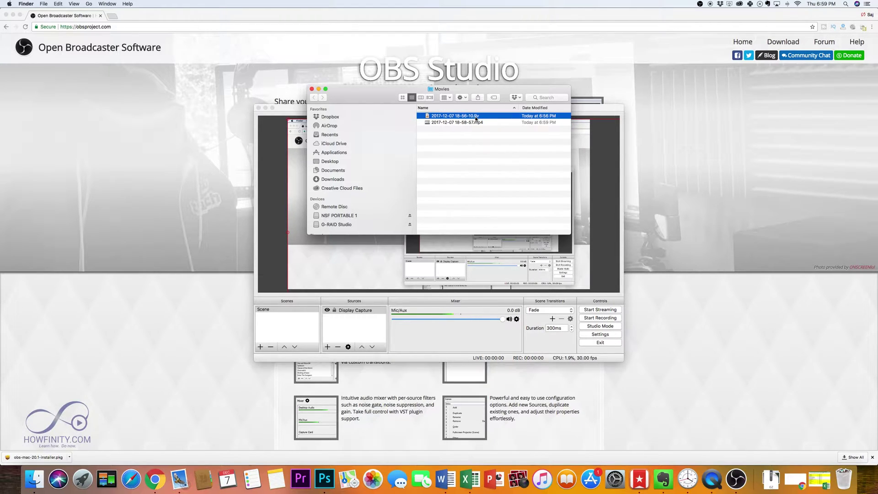
key("super+BackSpace")
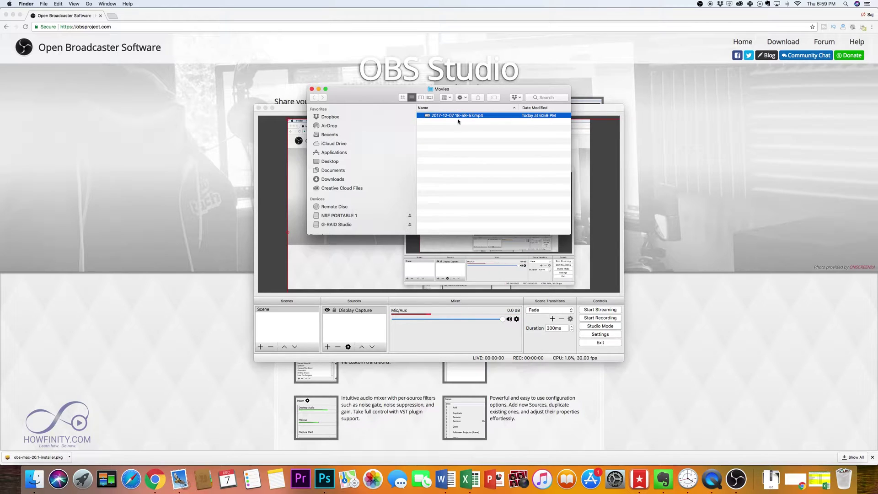
scroll(454, 121, "right", 1)
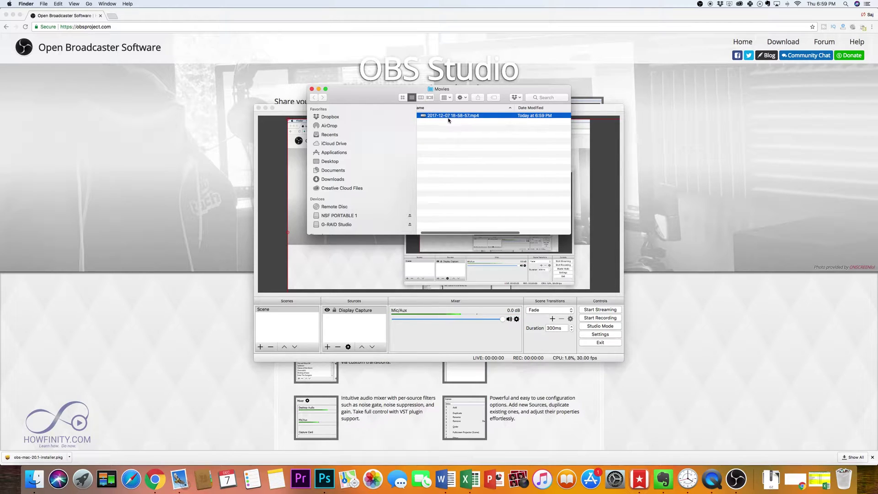
double_click(438, 116)
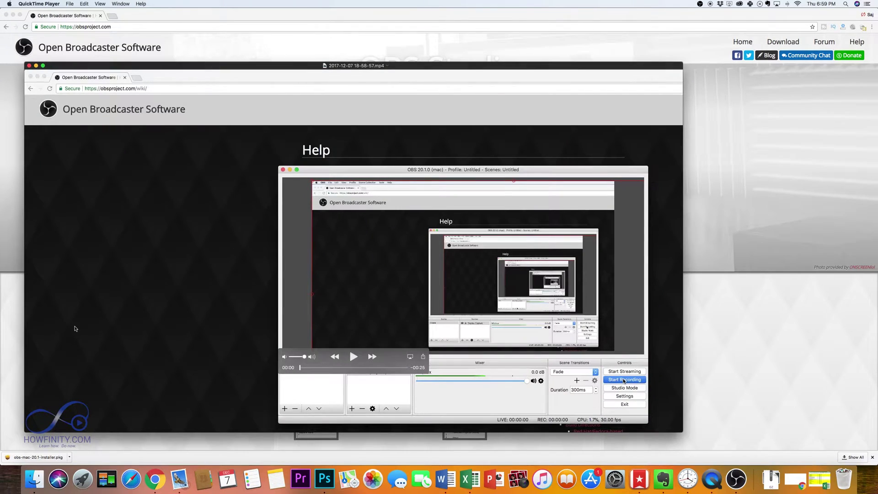
mouse_move(398, 369)
left_mouse_down()
mouse_move(302, 369)
mouse_move(400, 368)
left_mouse_up()
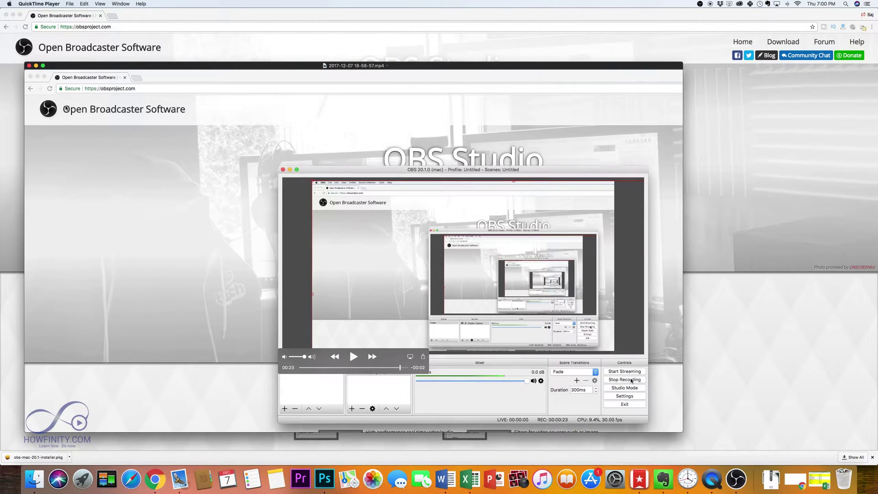
left_click(28, 67)
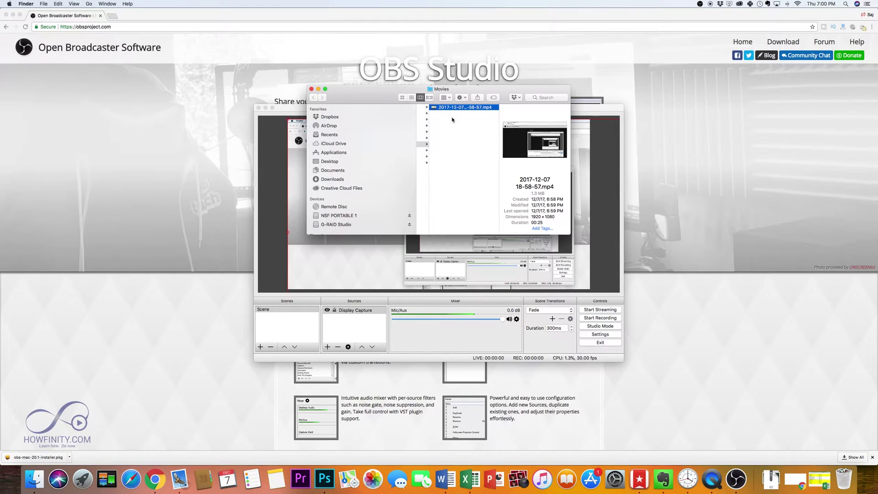
scroll(446, 149, "left", 10)
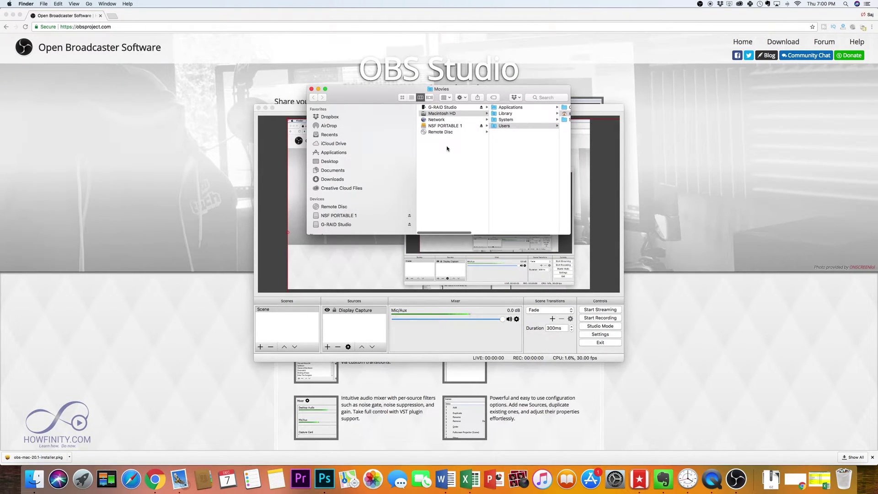
scroll(457, 123, "right", 10)
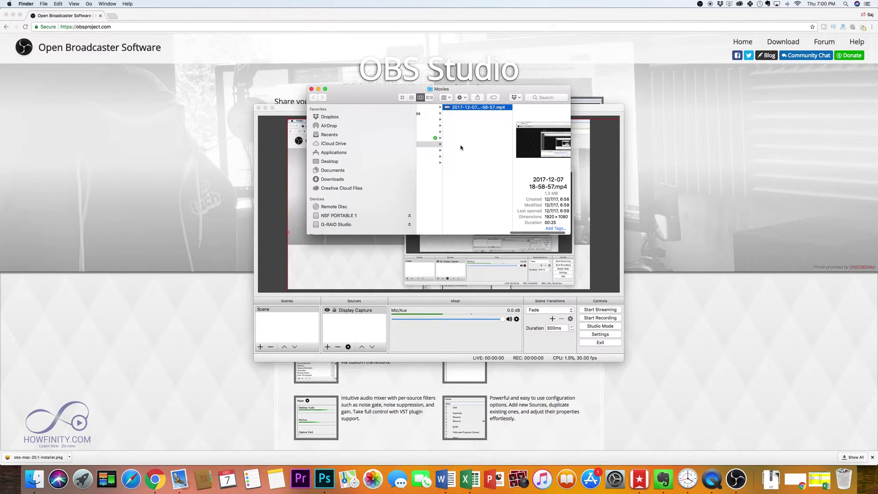
Return to OBS, review the recording path and its folder chooser in the output settings, and close them keeping the Movies folder
left_click(555, 353)
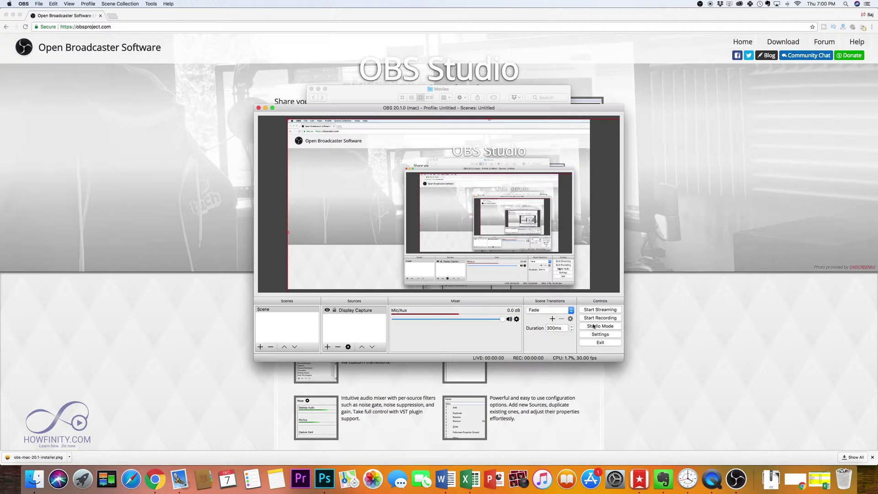
left_click(598, 338)
left_click(315, 158)
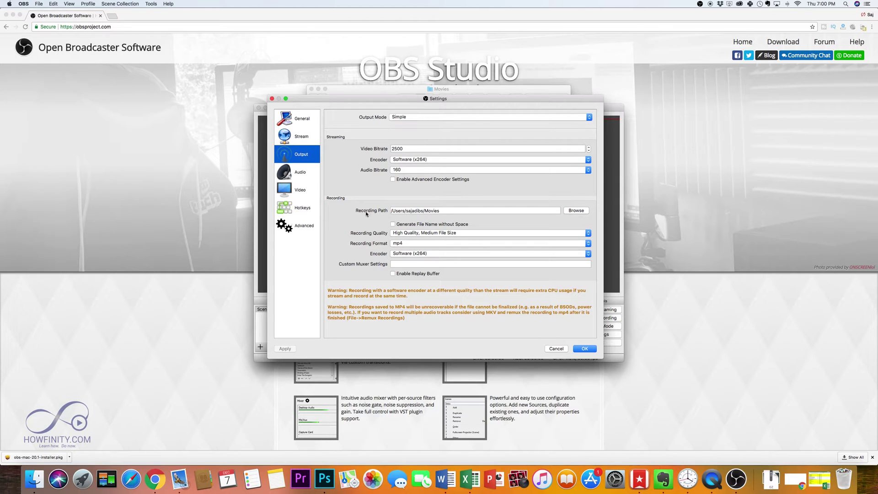
left_click(577, 211)
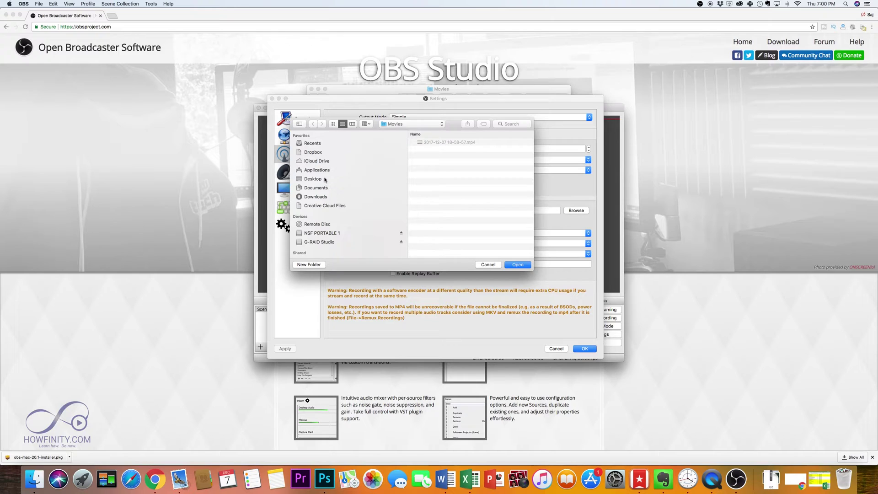
left_click(501, 269)
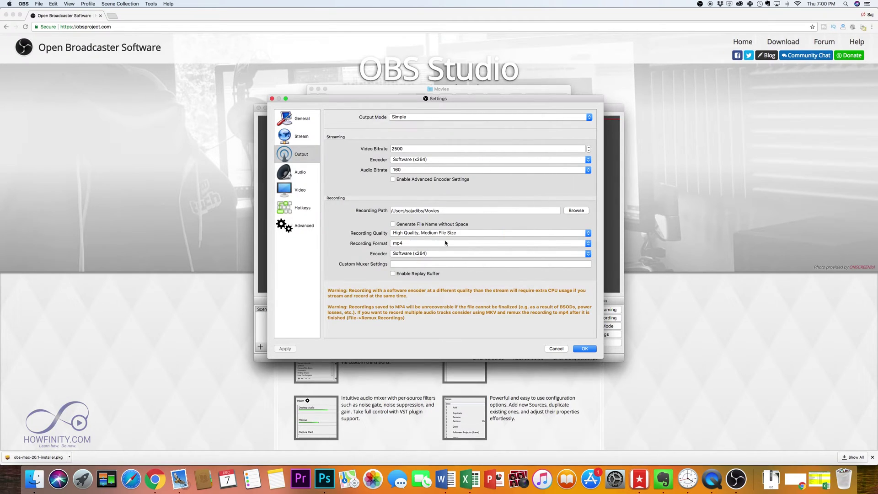
key("Return")
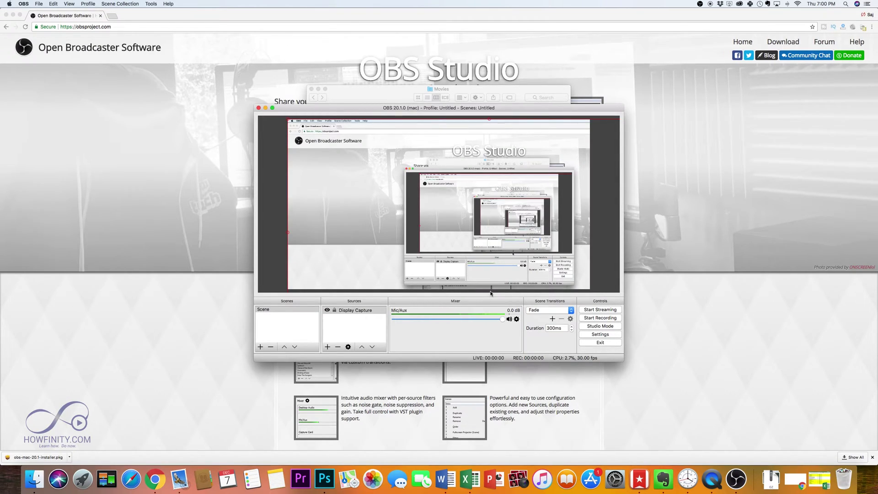